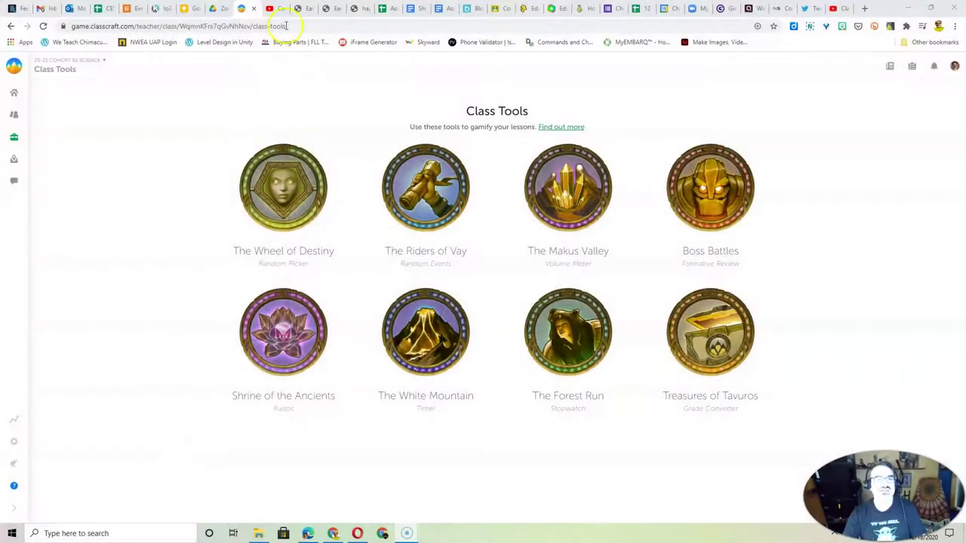
Step: Bring up the YouTube tab with 'Conditional Statements in Fortnite' still paused at two minutes
left_click(274, 10)
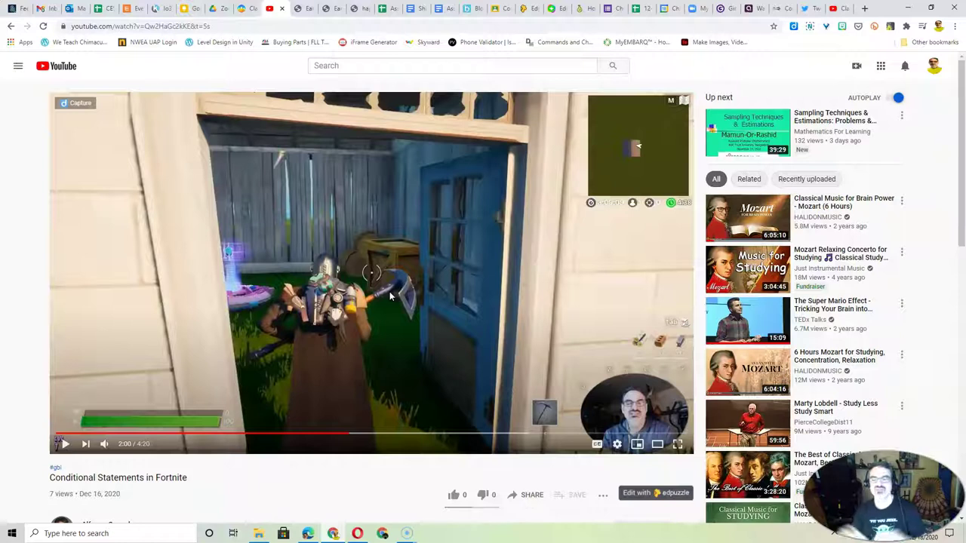
left_click(446, 269)
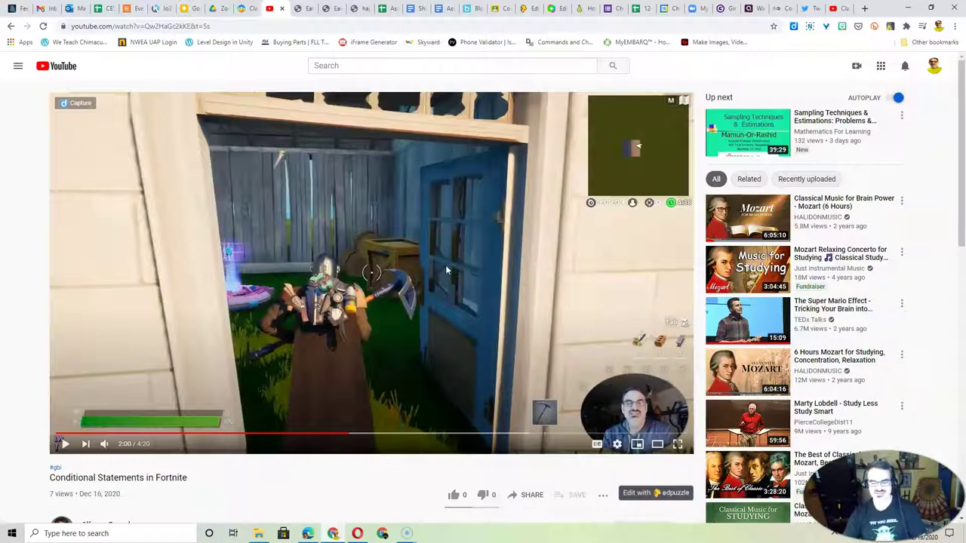
left_click(440, 270)
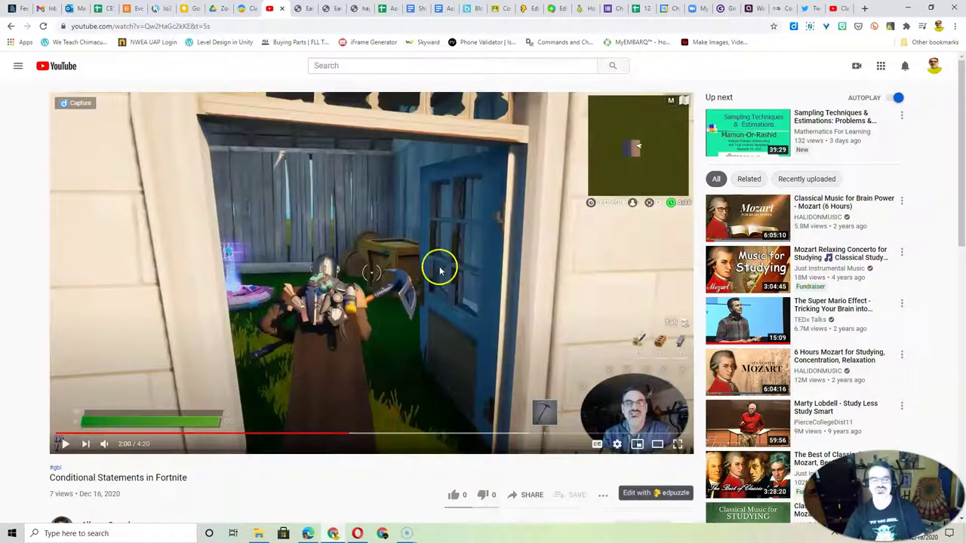
Step: Draw a Riders of Vay event, get 'Shaolin Training' (double XP), and finish to the Game Dashboard
left_click(248, 12)
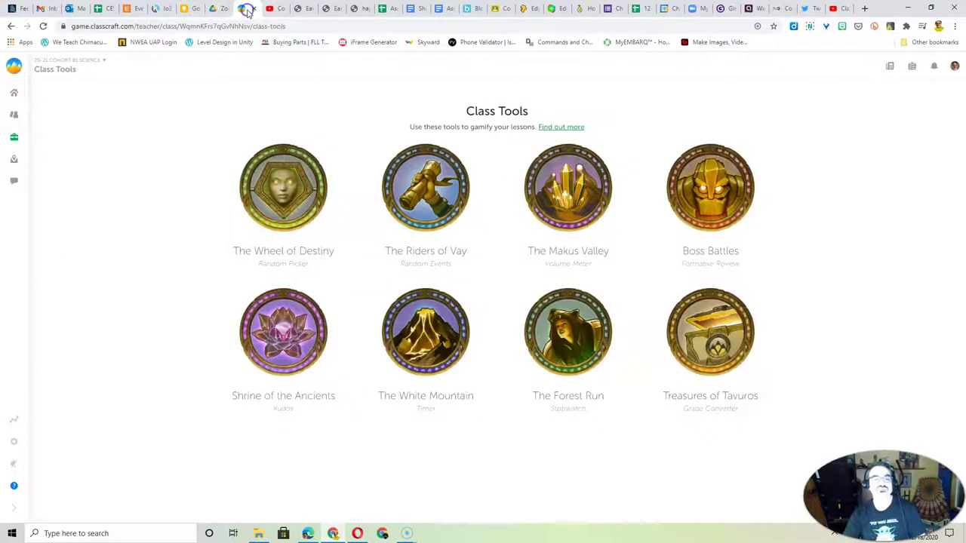
left_click(439, 193)
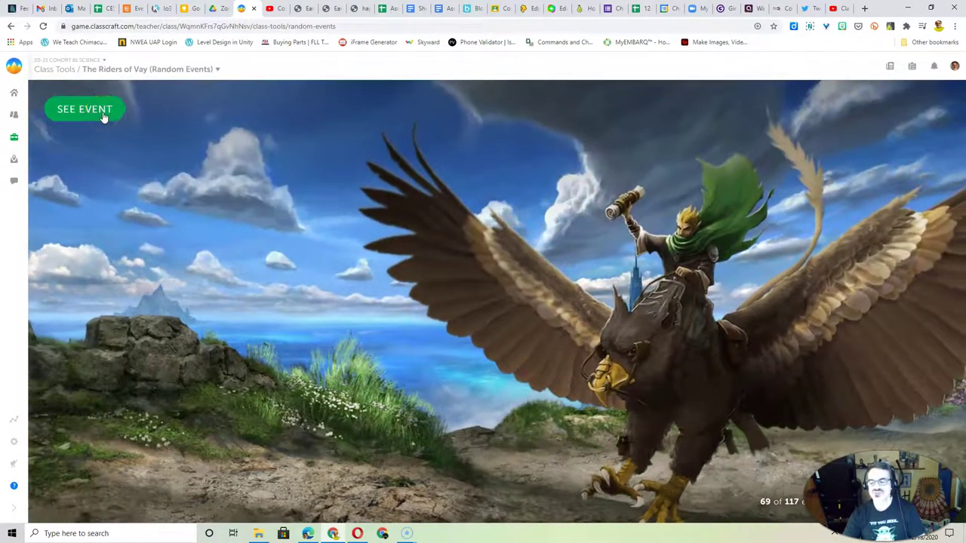
left_click(103, 113)
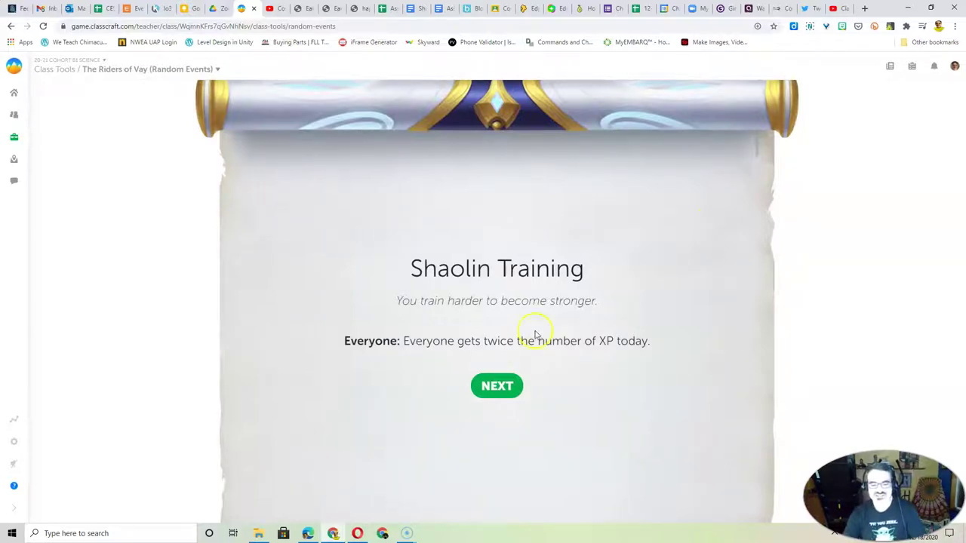
left_click(507, 387)
scroll(536, 332, "down", 3)
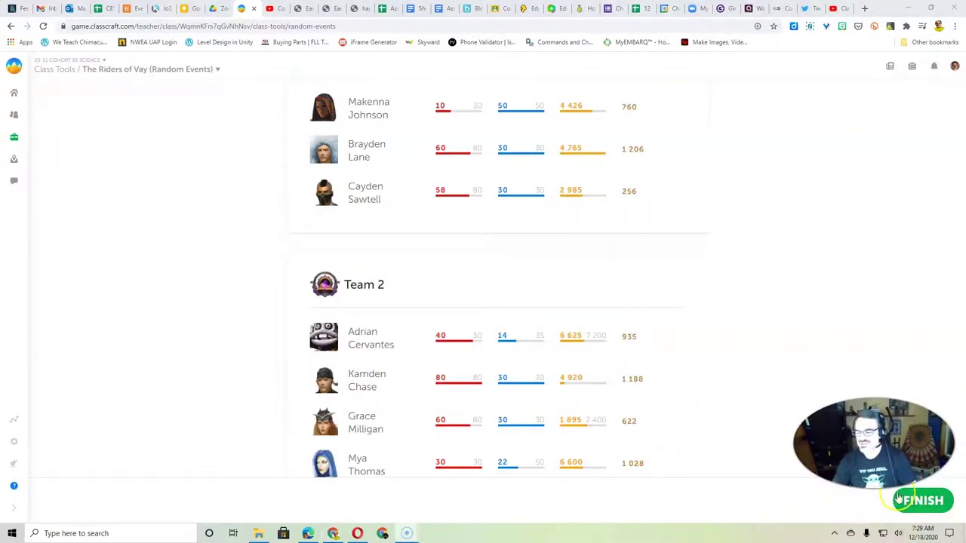
left_click(897, 499)
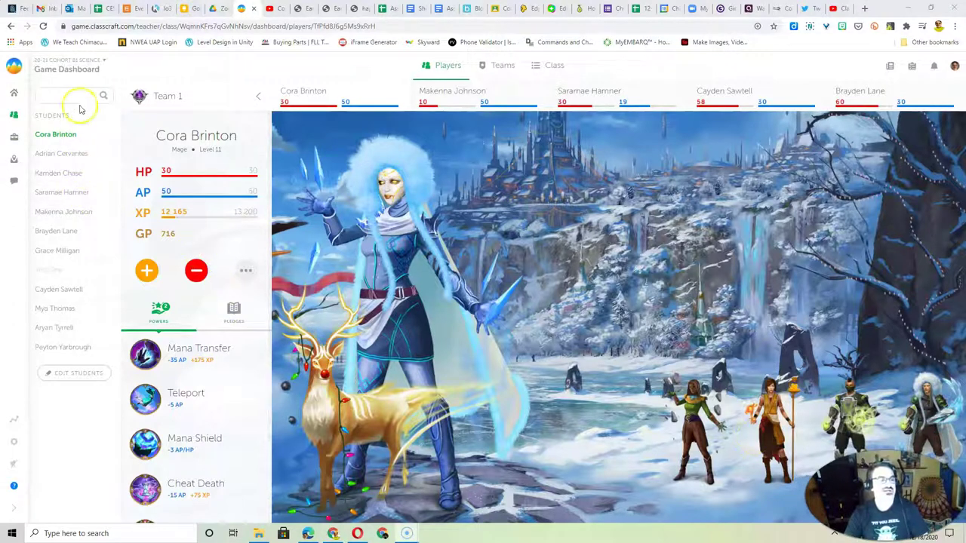
Step: Select the whole class and manually add 300 XP noted 'Shaolin Training makes you better!'
left_click(553, 65)
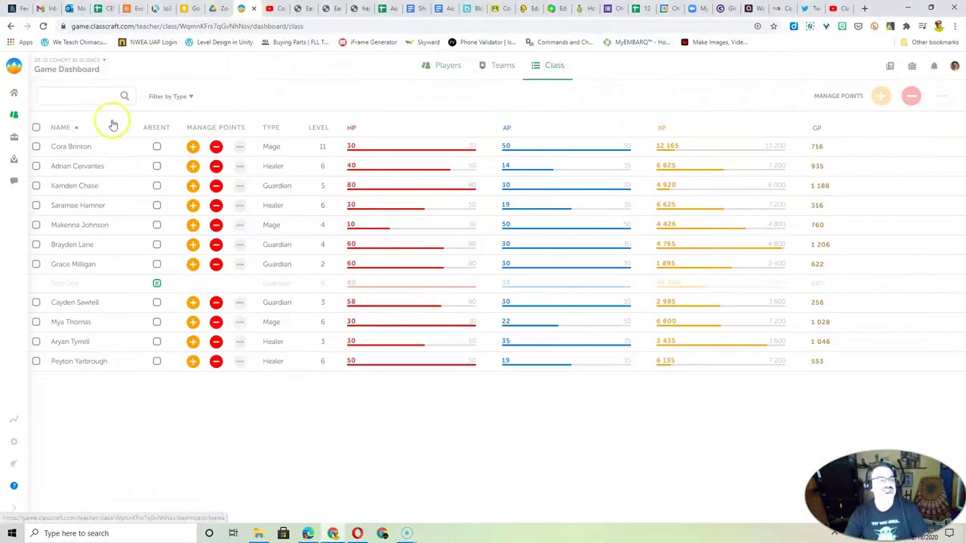
left_click(35, 127)
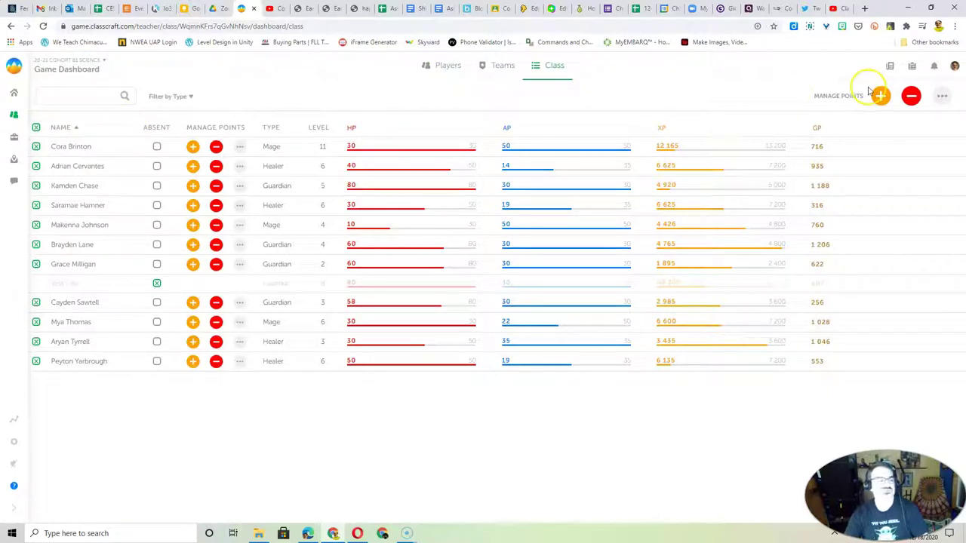
left_click(941, 98)
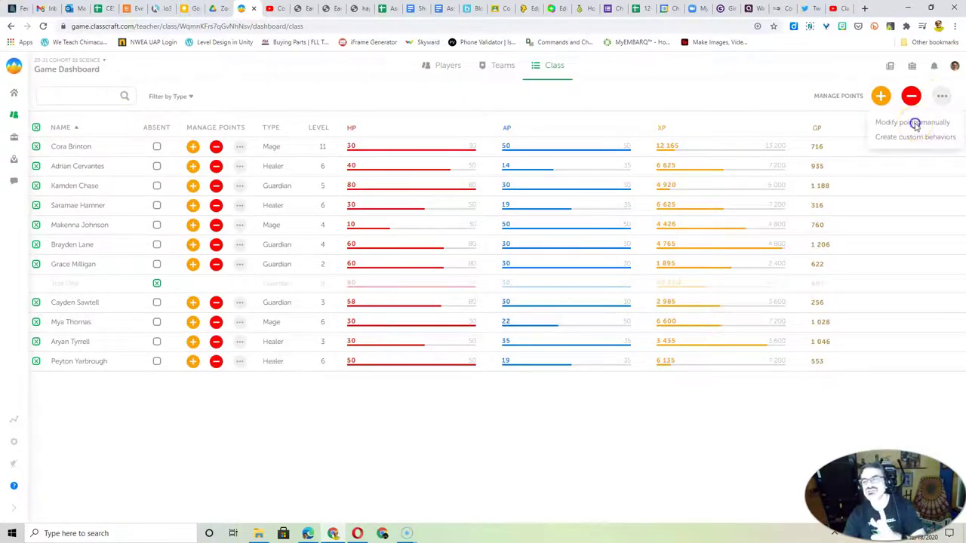
left_click(916, 125)
type("300")
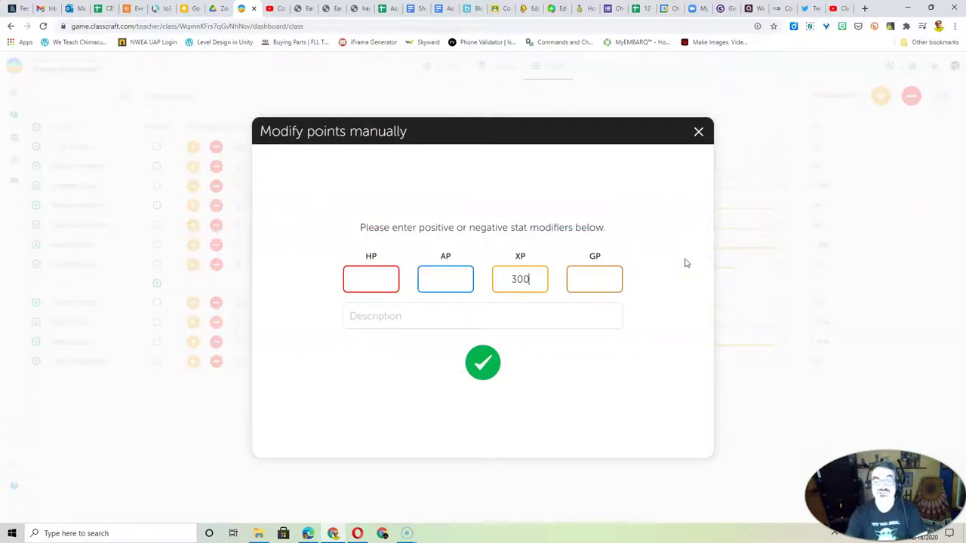
key("Tab")
key("Tab")
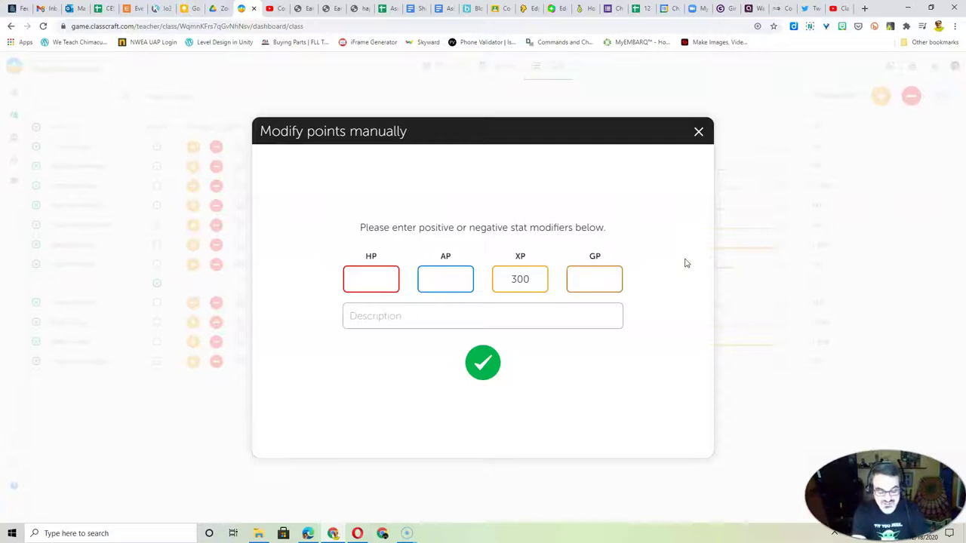
type("Shaolin Training makes you")
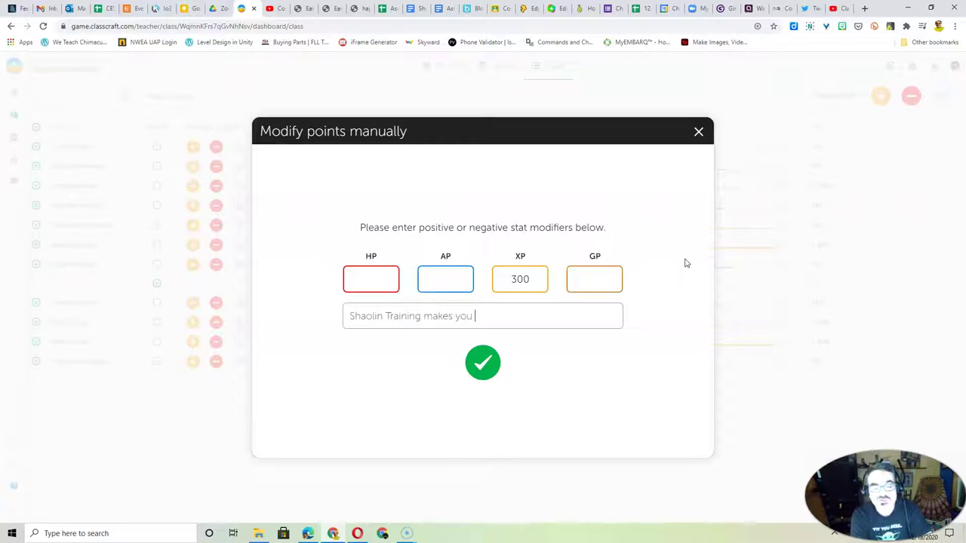
type("ter!")
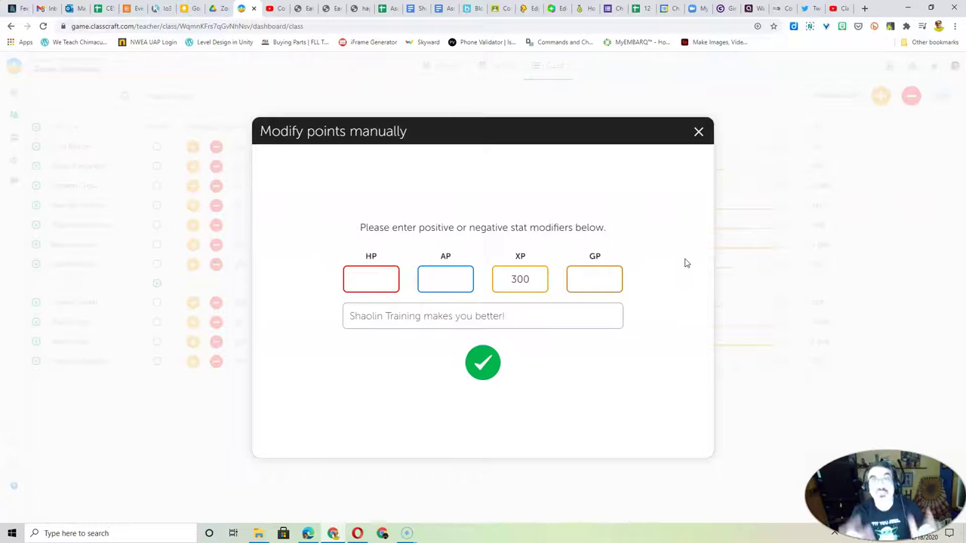
left_click(483, 365)
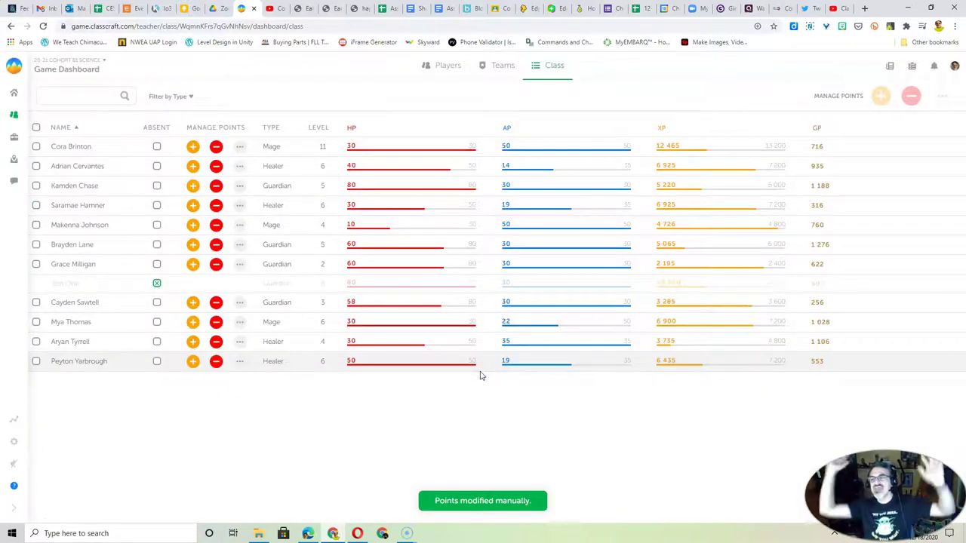
left_click(889, 66)
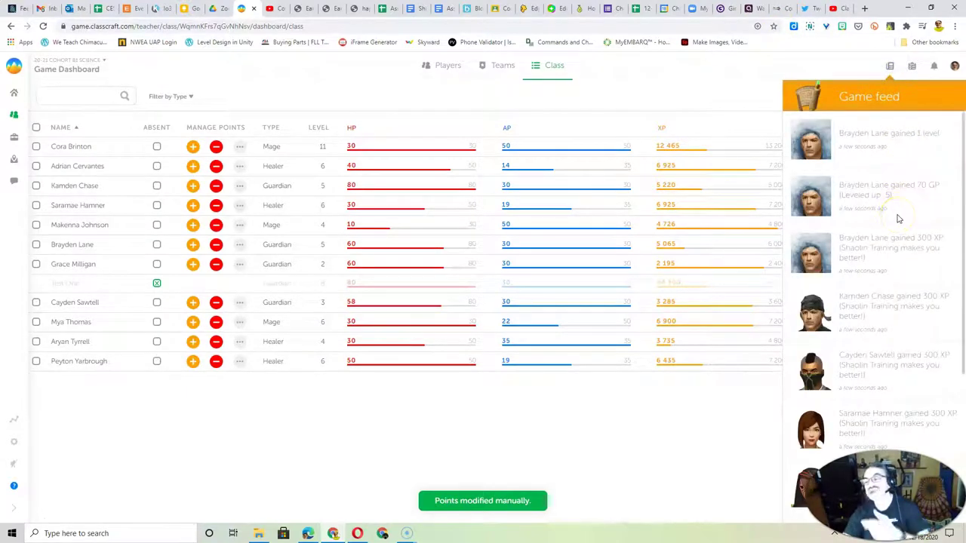
scroll(898, 221, "down", 2)
scroll(896, 223, "down", 1)
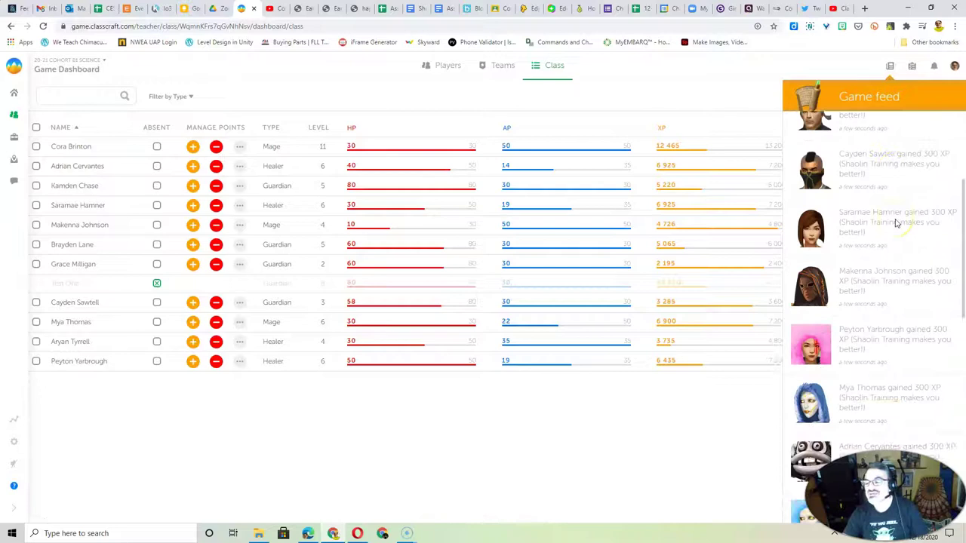
scroll(896, 222, "down", 2)
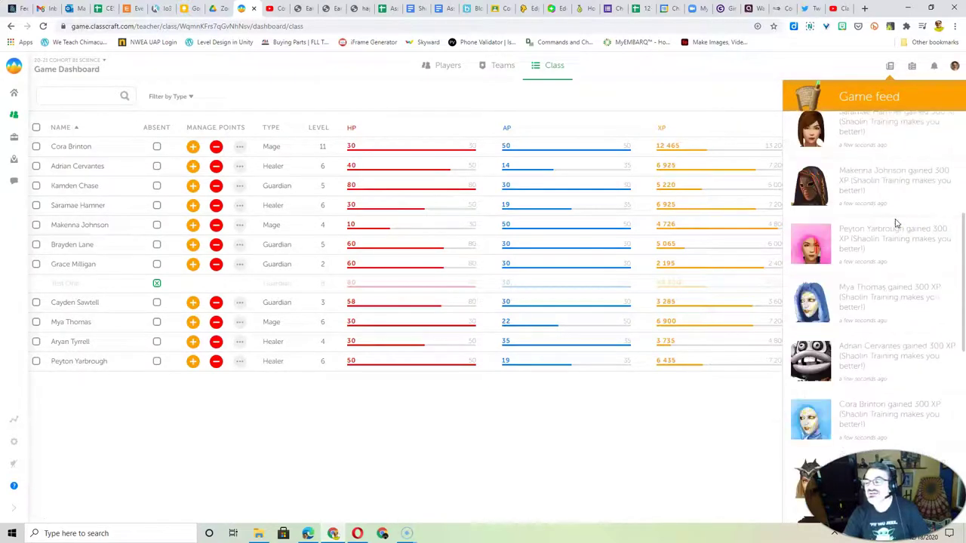
scroll(896, 223, "down", 1)
scroll(896, 223, "down", 2)
scroll(896, 222, "down", 1)
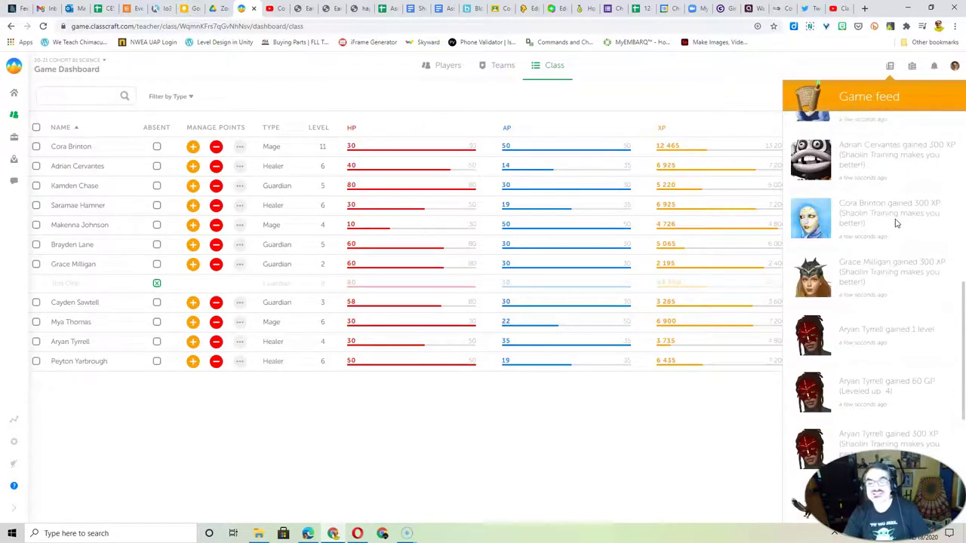
scroll(896, 222, "down", 1)
scroll(896, 222, "down", 1)
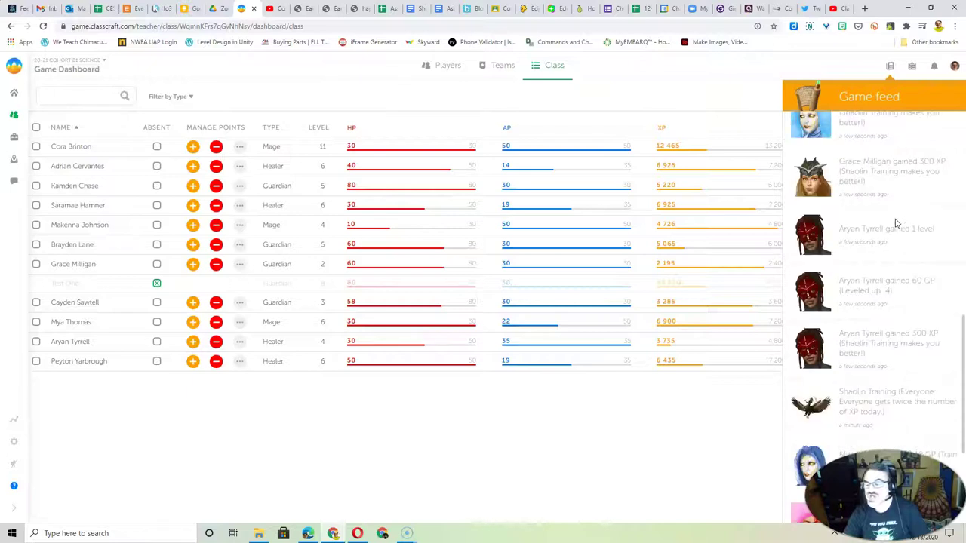
scroll(896, 223, "down", 1)
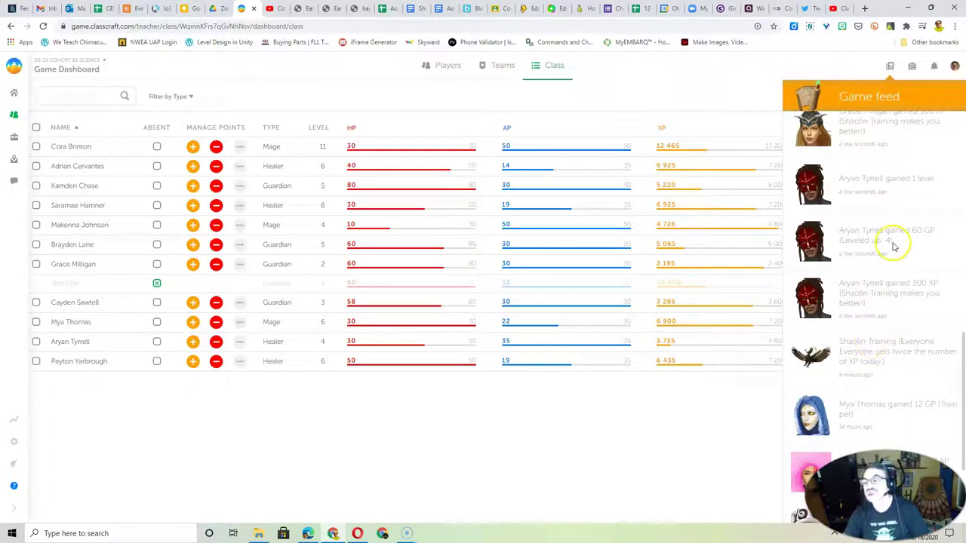
scroll(894, 195, "up", 5)
scroll(884, 194, "up", 5)
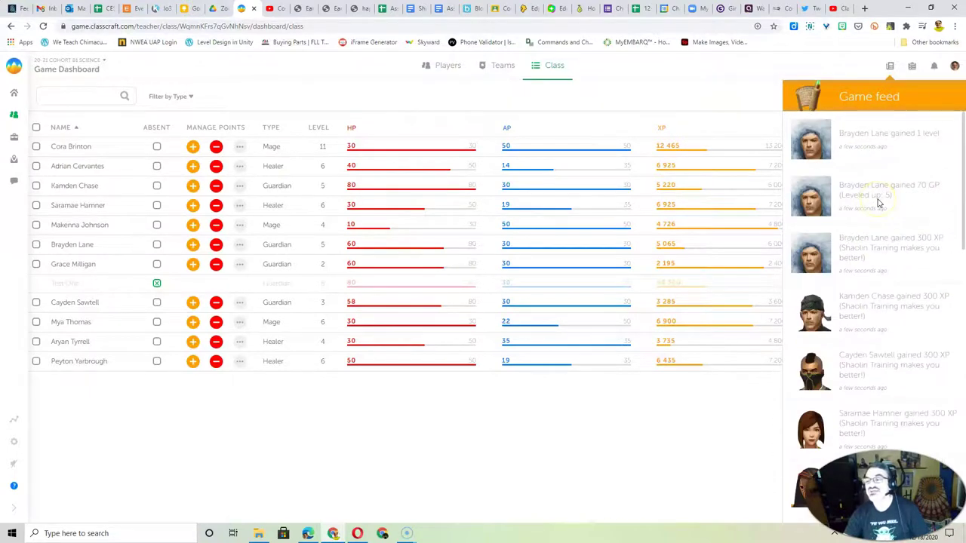
left_click(890, 65)
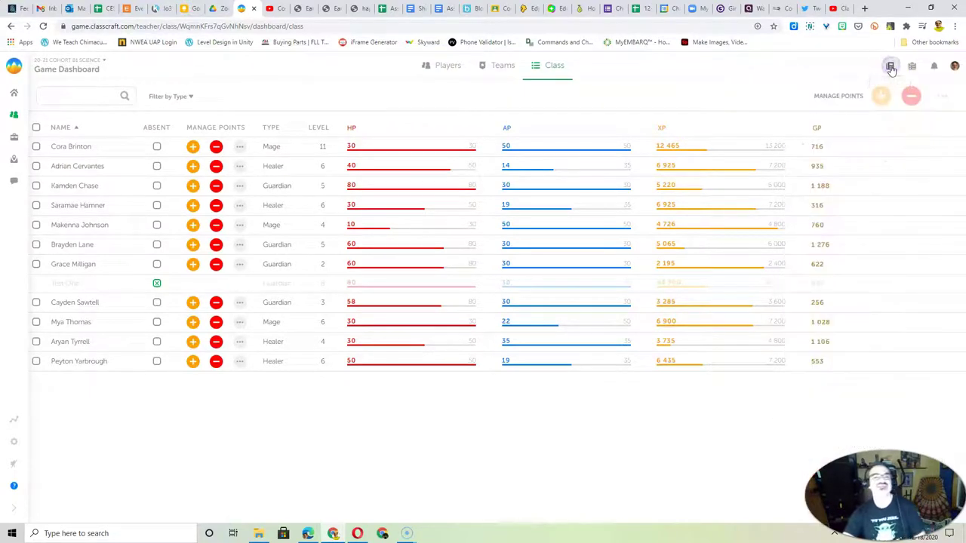
Step: Compare the Earth-from-ISS image with EarthFromMoon.jpg, ending on the Earthrise photo
left_click(305, 9)
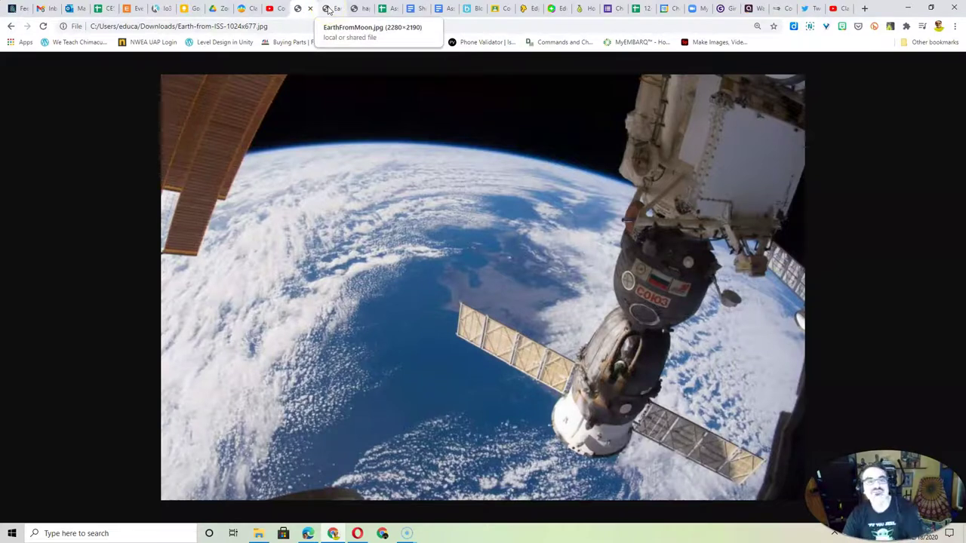
left_click(328, 9)
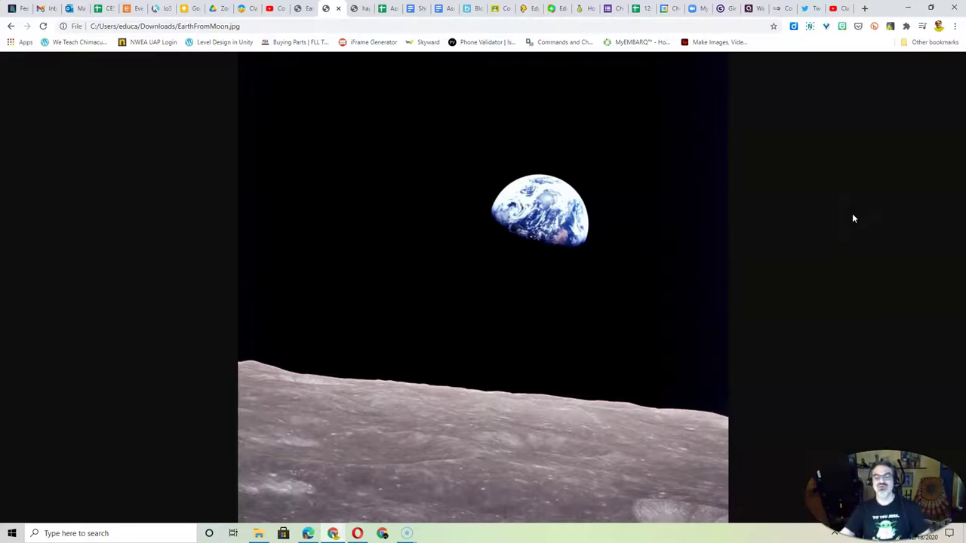
left_click(295, 9)
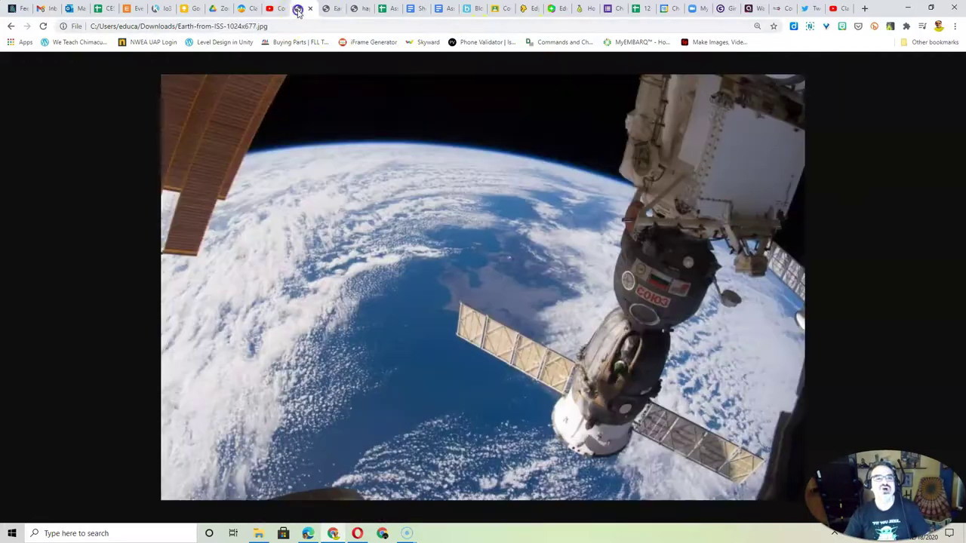
left_click(328, 9)
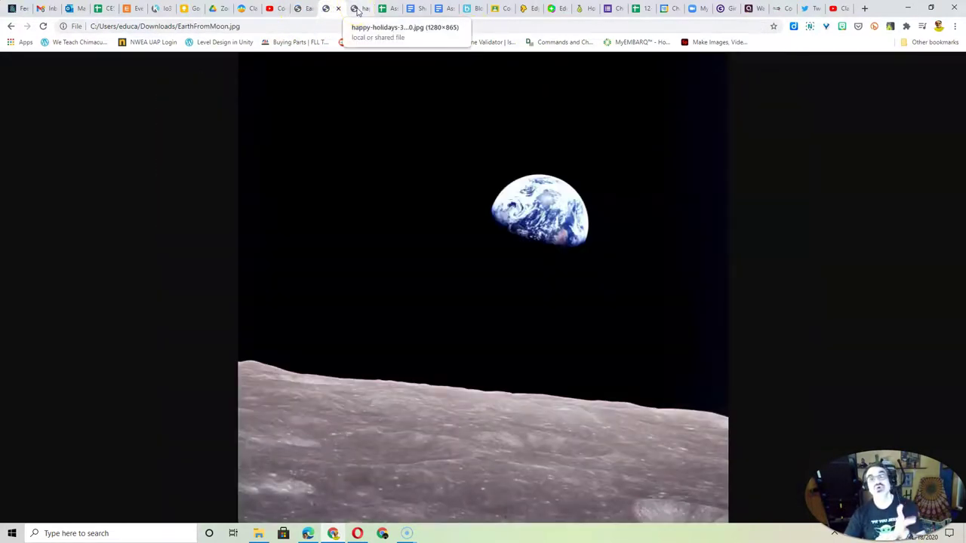
Step: Switch to the tab with the Happy Holidays wreath image
left_click(358, 9)
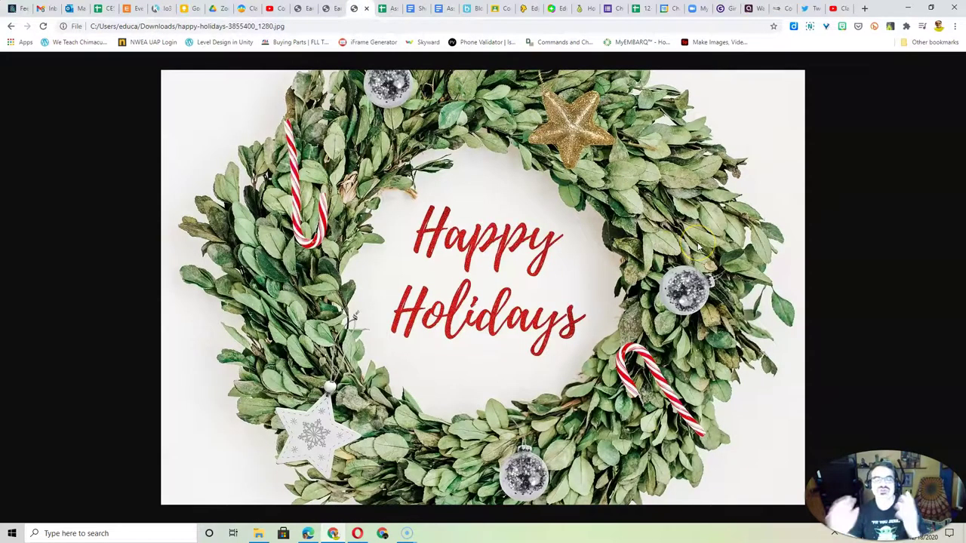